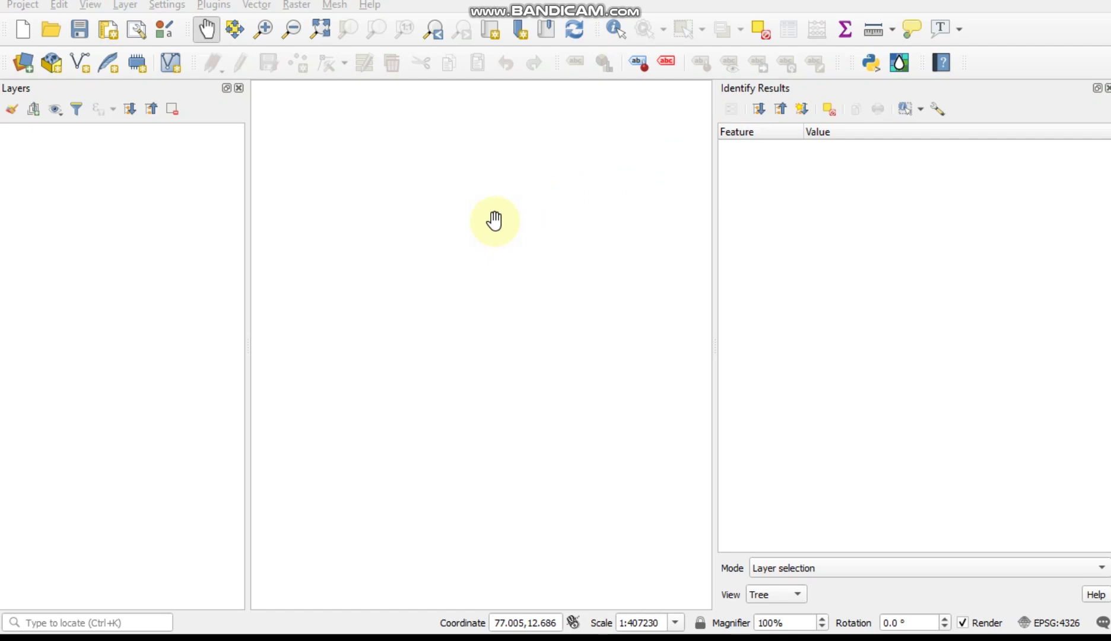
Open the Plugins menu in QGIS.
{"action": "left_click", "coordinate": [218, 8]}
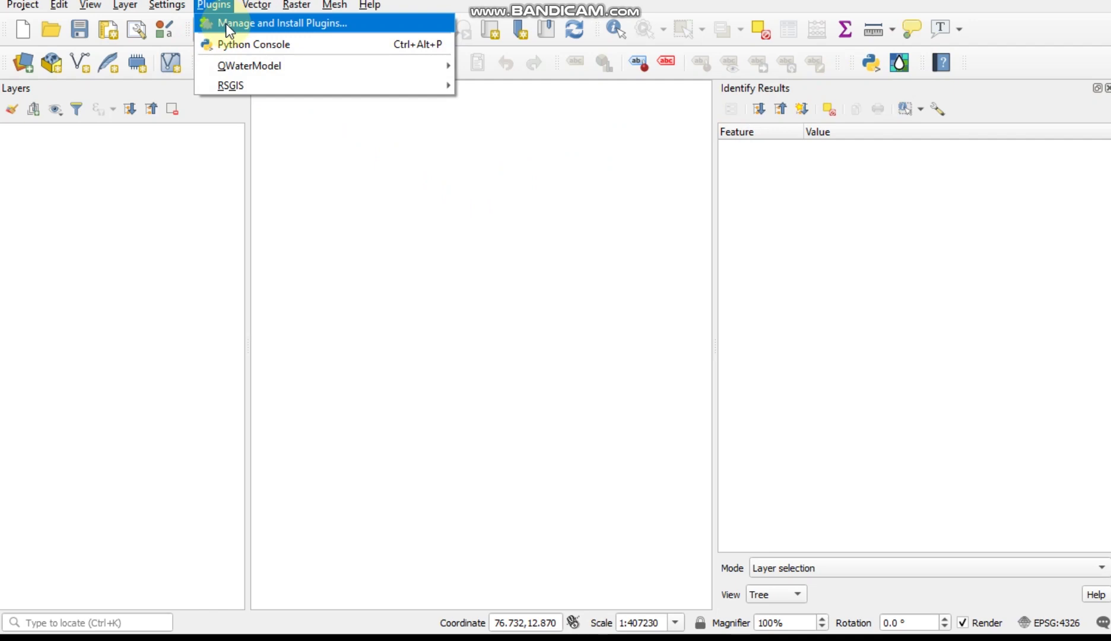
Search for 'RS&GIS' in the plugin manager and install the plugin.
{"action": "left_click", "coordinate": [226, 23]}
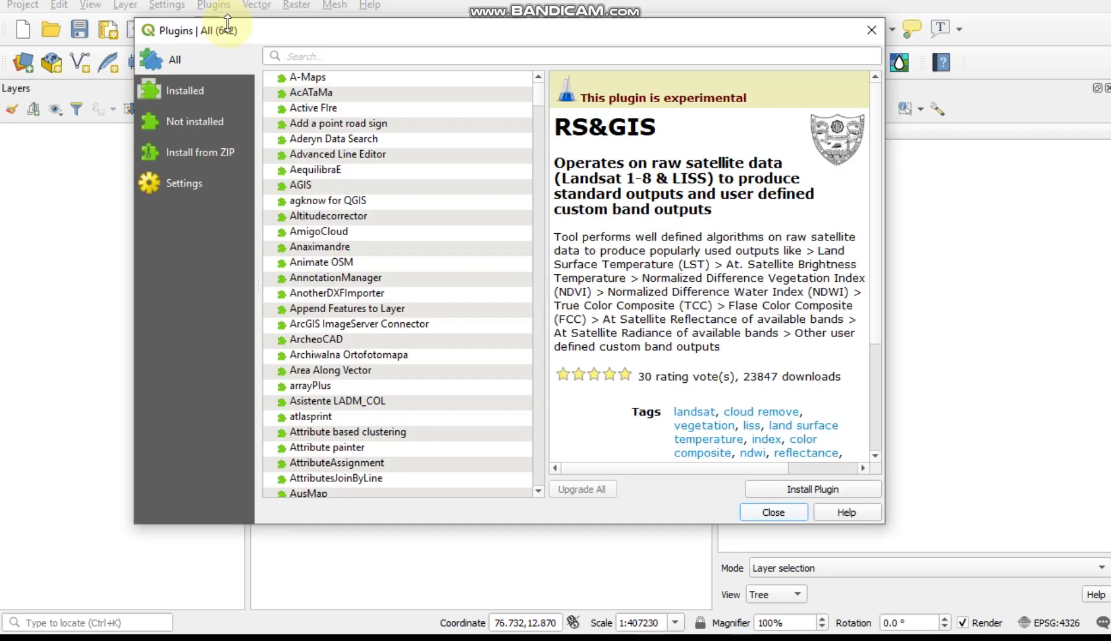
{"action": "left_click", "coordinate": [327, 55]}
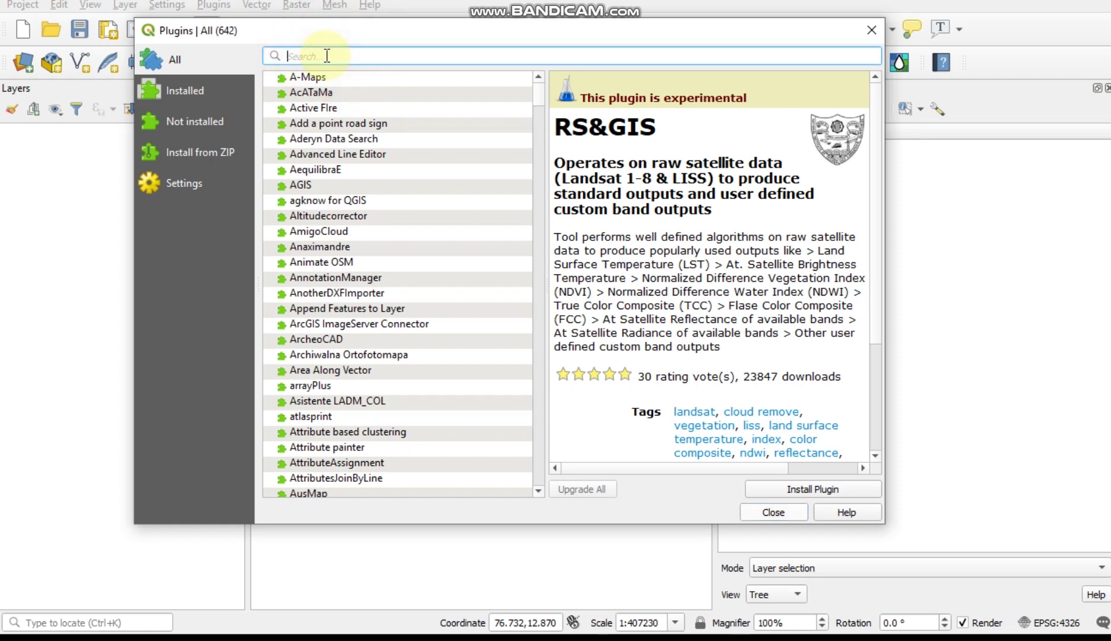
{"action": "type", "text": "RS"}
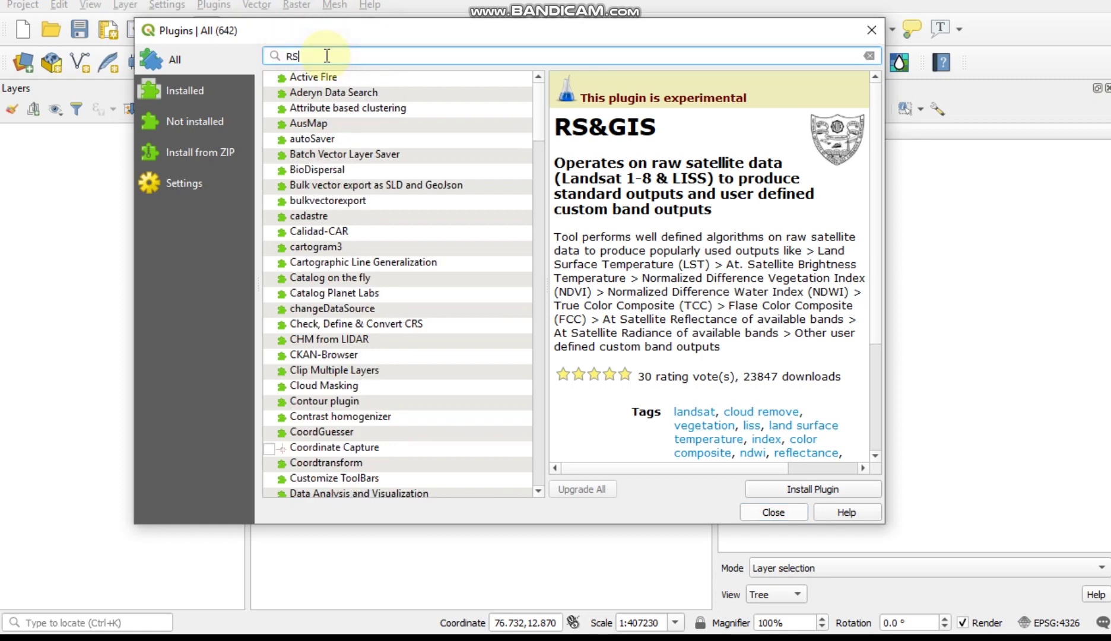
{"action": "type", "text": "&GIS"}
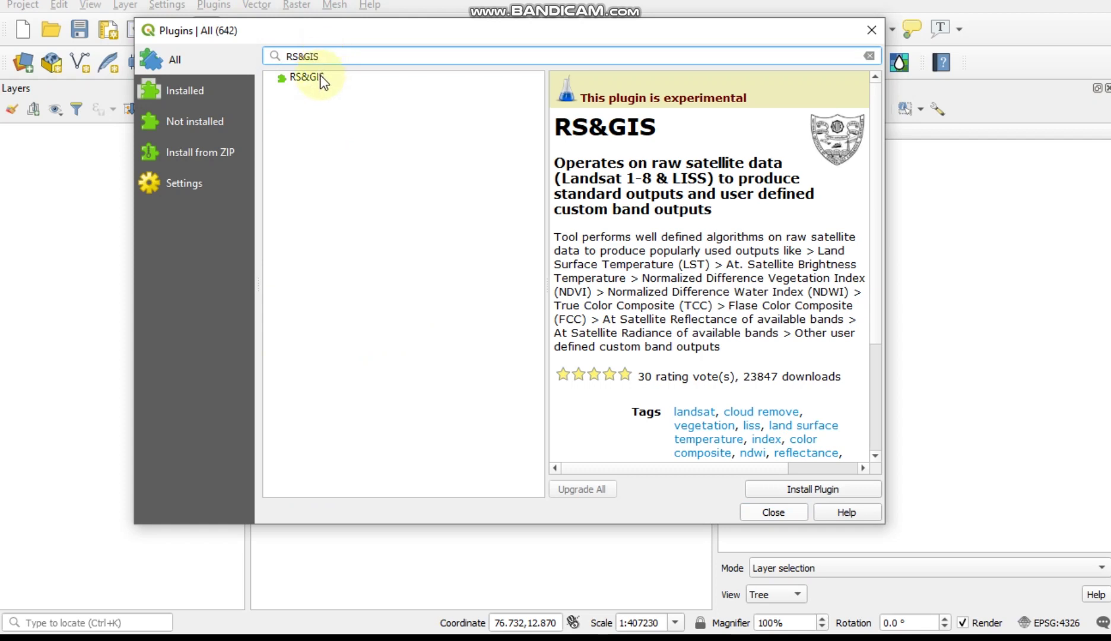
{"action": "left_click", "coordinate": [321, 78]}
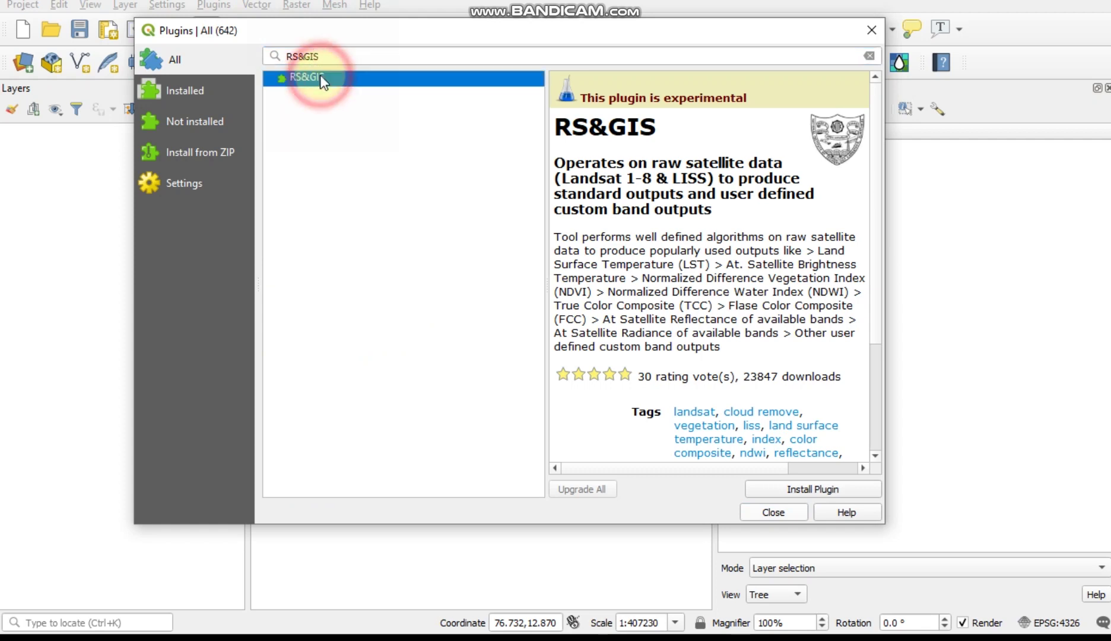
{"action": "left_click", "coordinate": [834, 492]}
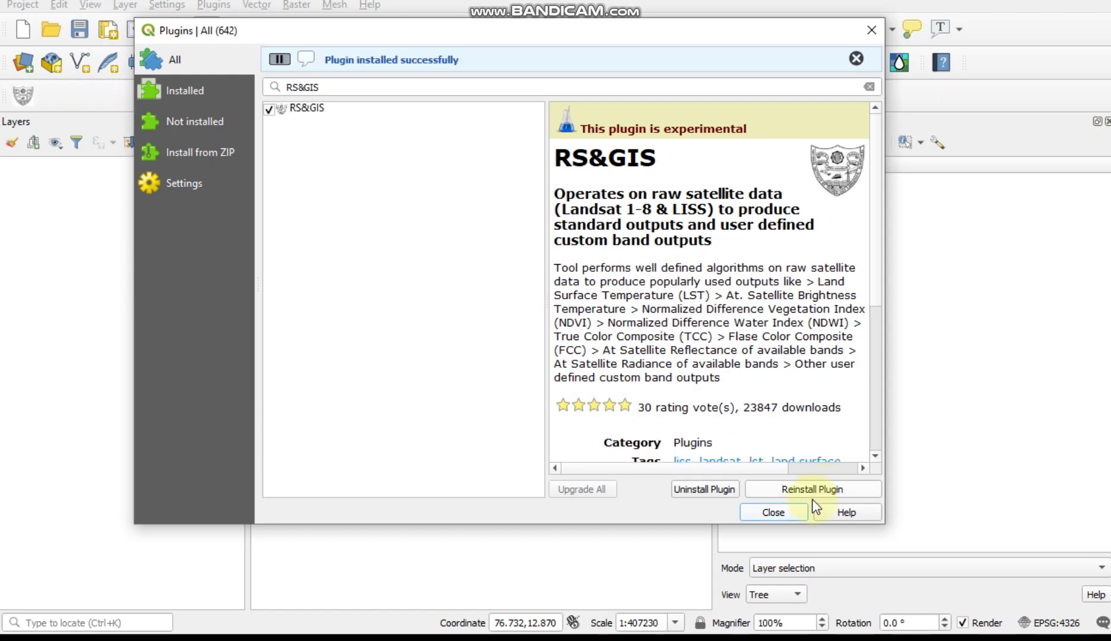
Launch RS&GIS and select the Landsat 8 .tar.gz archive from P:/LST as compressed input.
{"action": "left_click", "coordinate": [783, 510]}
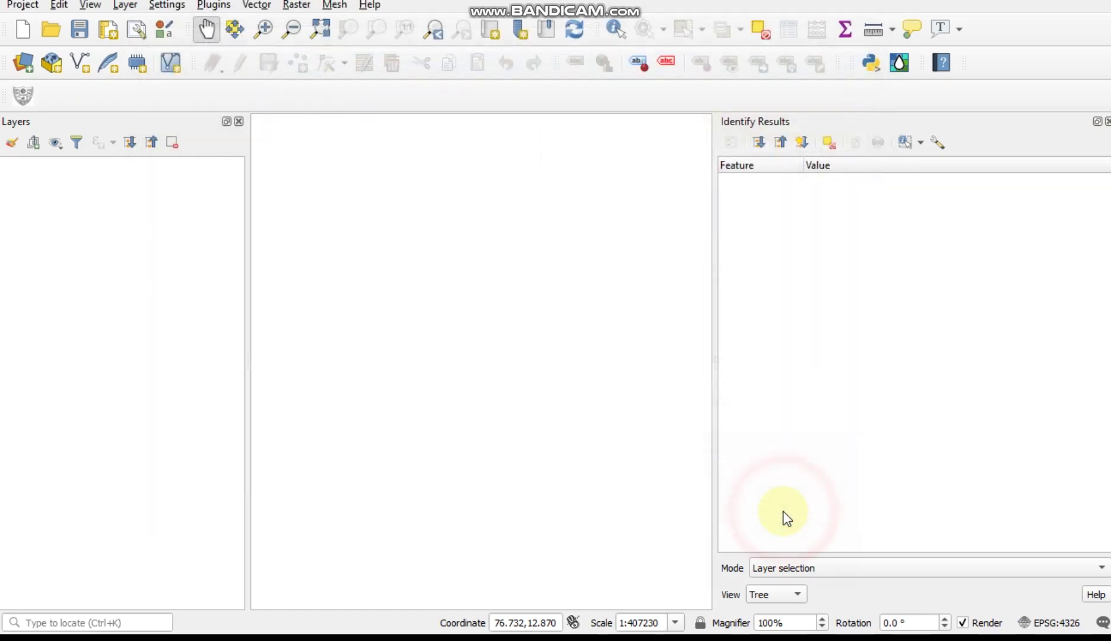
{"action": "left_click", "coordinate": [21, 97]}
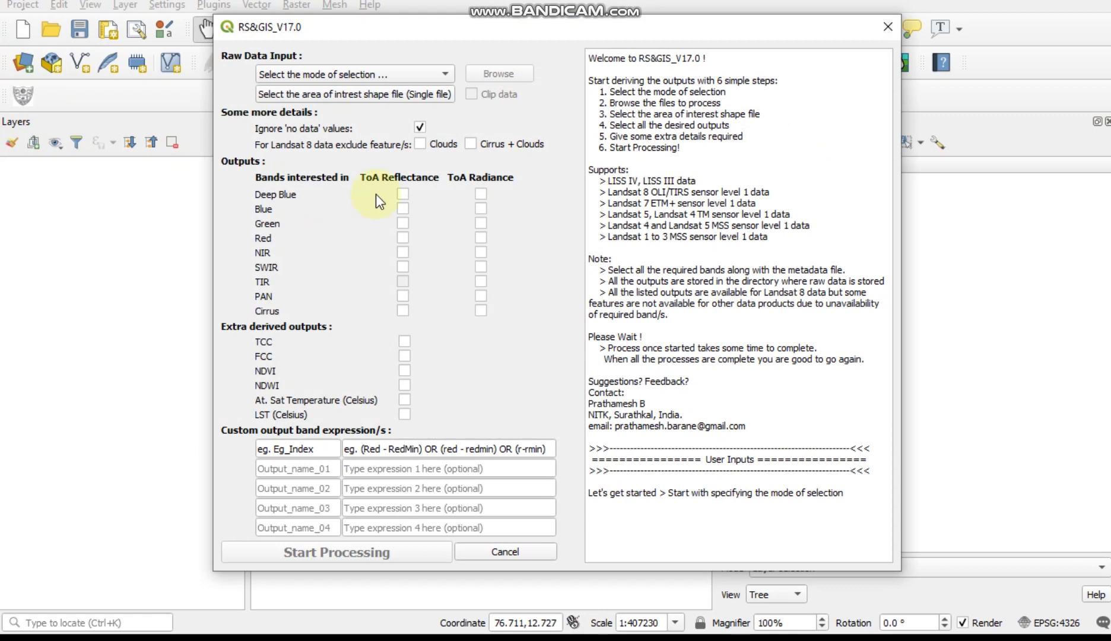
{"action": "left_click", "coordinate": [436, 75]}
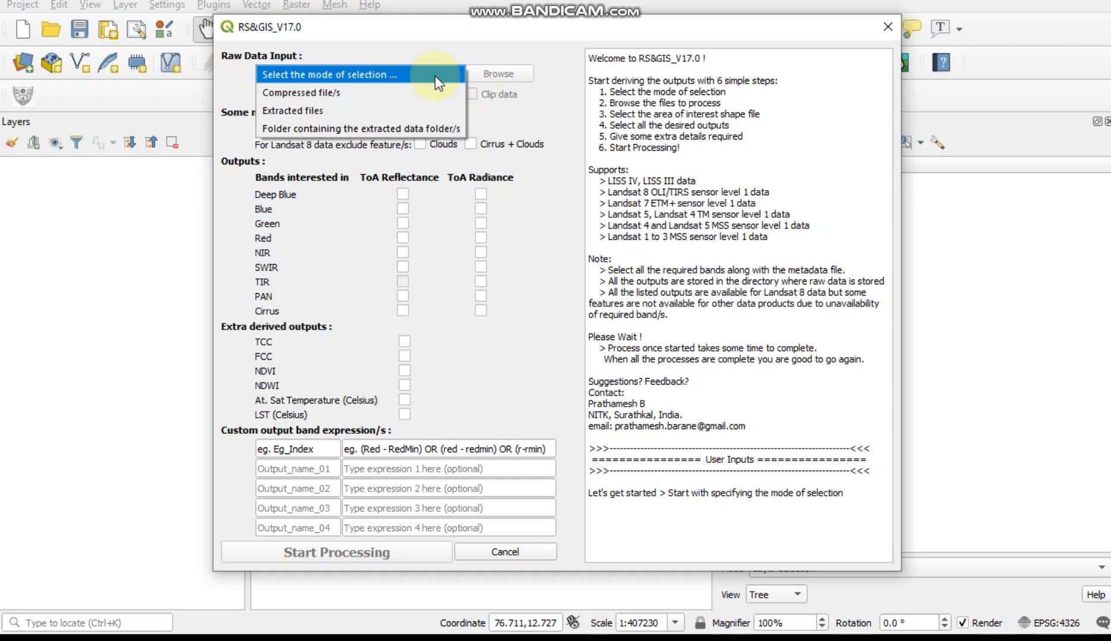
{"action": "left_click", "coordinate": [343, 91]}
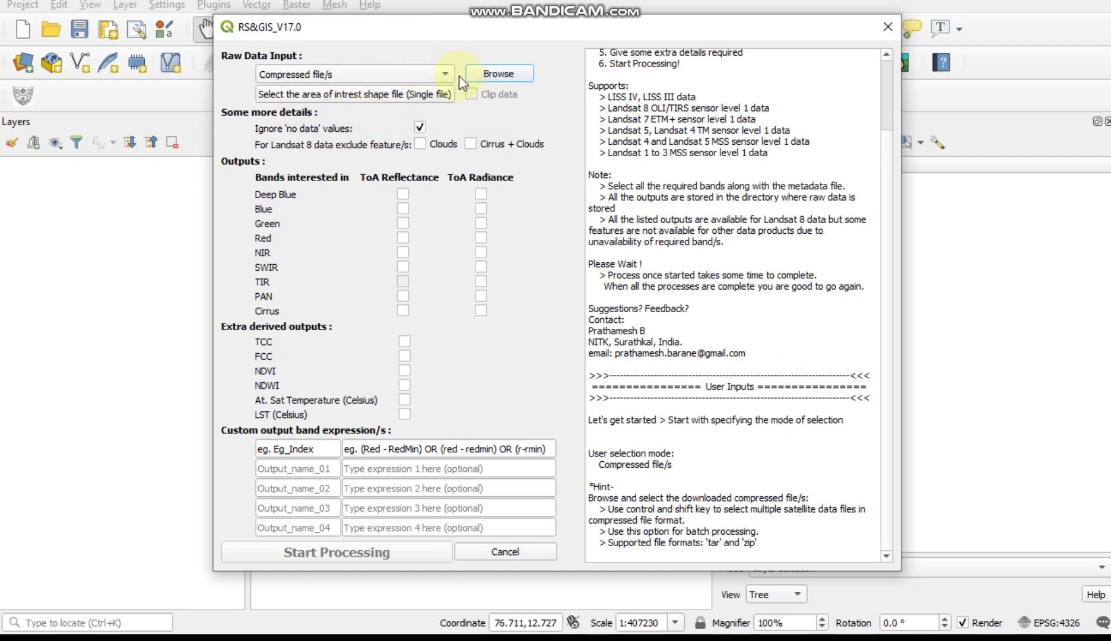
{"action": "left_click", "coordinate": [503, 72]}
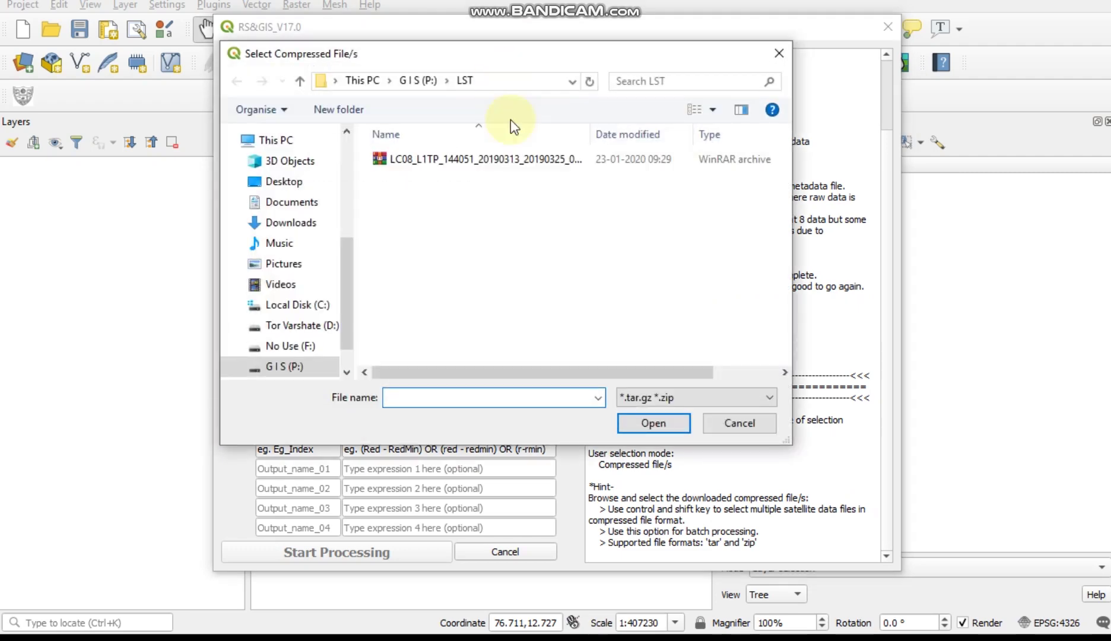
{"action": "left_click", "coordinate": [442, 166]}
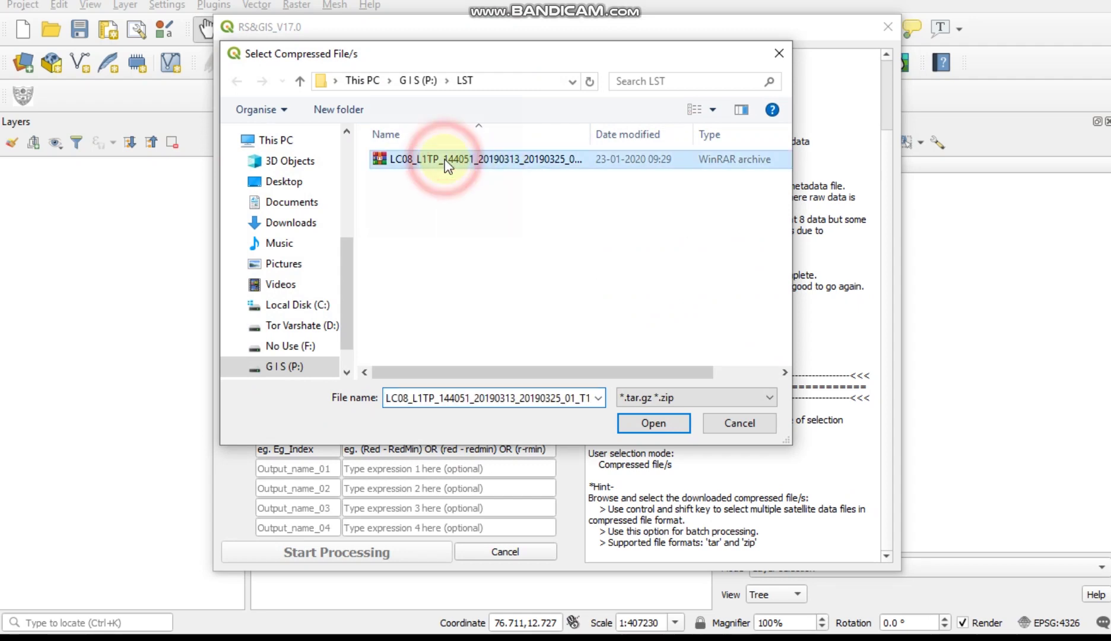
{"action": "left_click", "coordinate": [651, 424]}
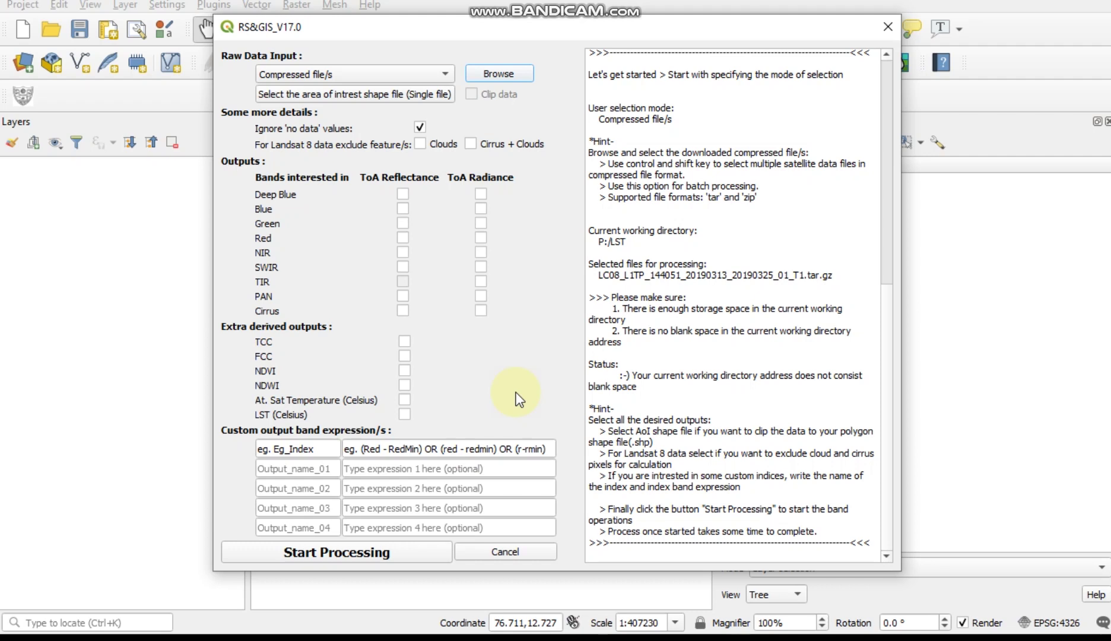
Request False Color Composite and LST (Celsius) outputs and start processing.
{"action": "left_click", "coordinate": [405, 357]}
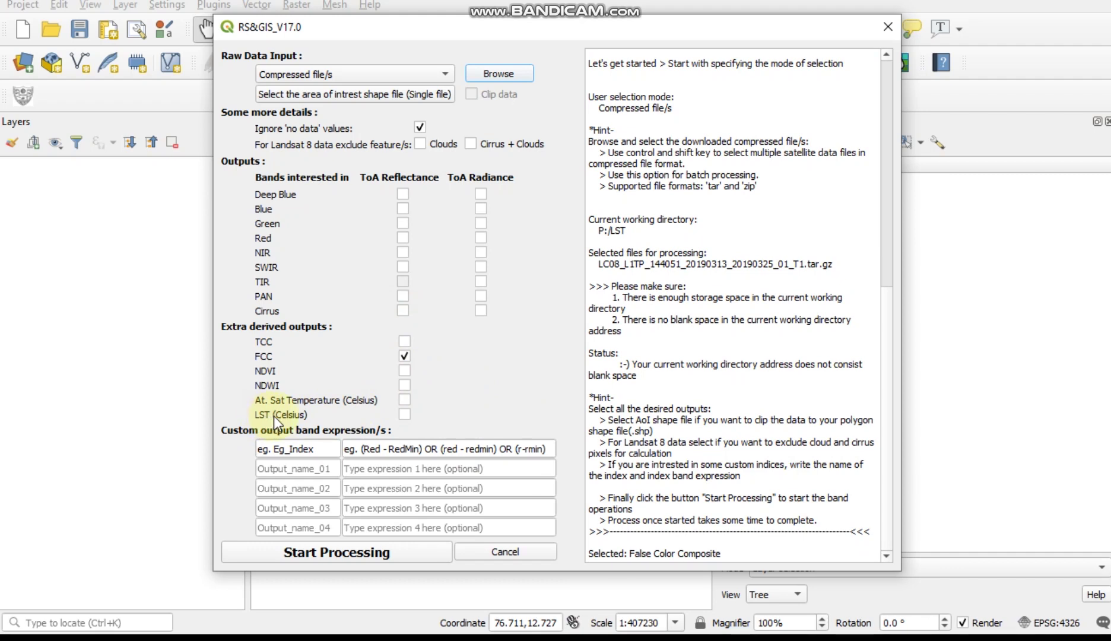
{"action": "left_click", "coordinate": [404, 414]}
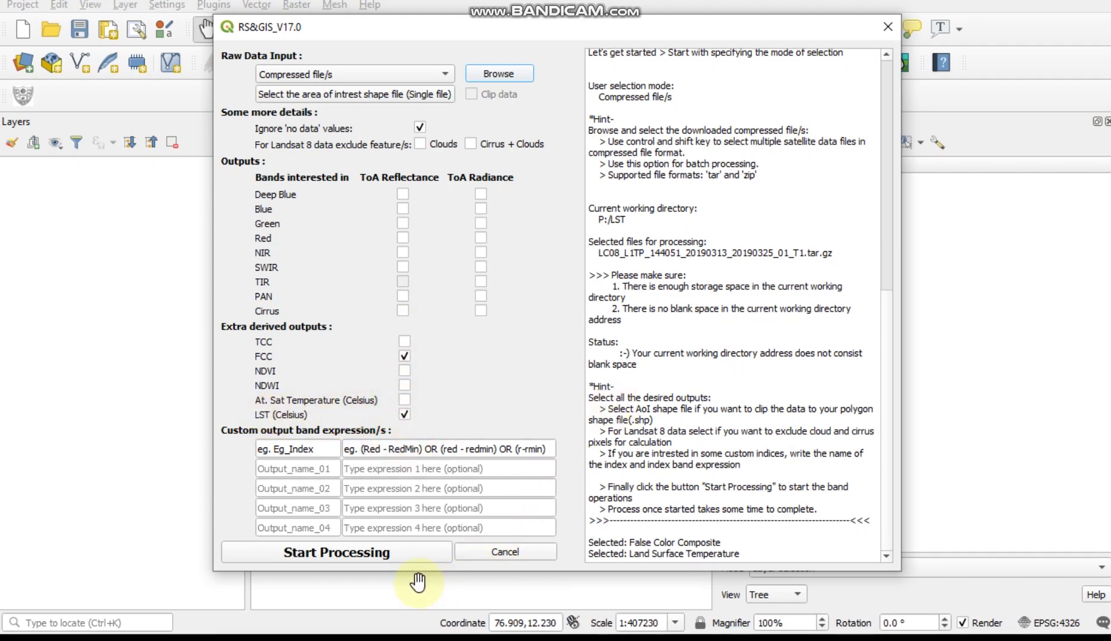
{"action": "left_click", "coordinate": [399, 553]}
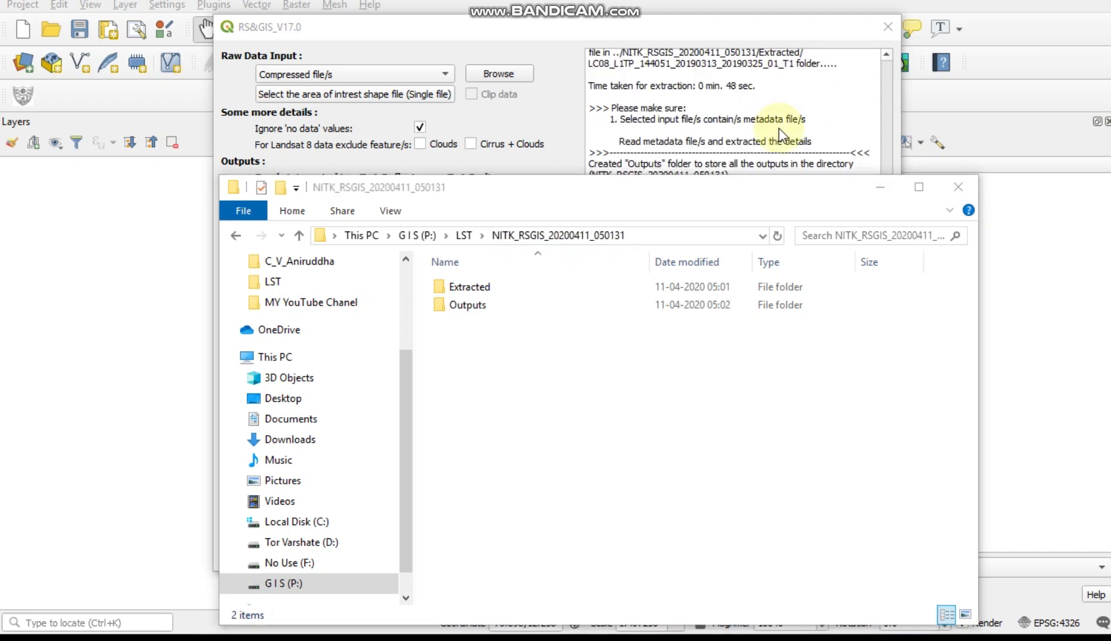
Add the FCC and LST_B10 TIFs from NITK_RSGIS > Outputs > LC08 as raster layers.
{"action": "left_click", "coordinate": [81, 253]}
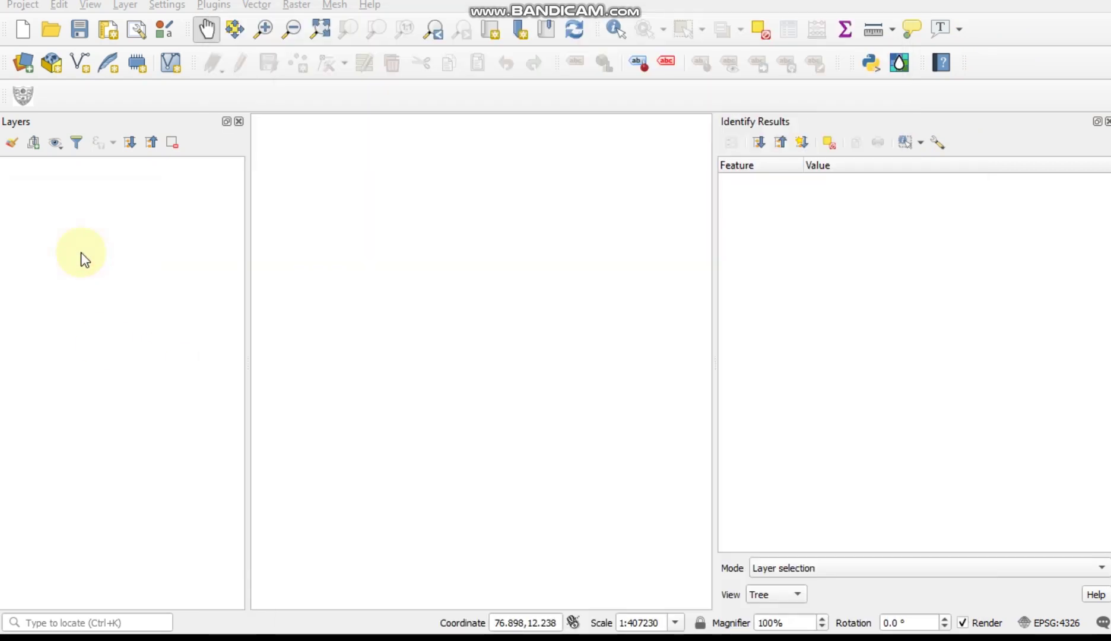
{"action": "left_click", "coordinate": [23, 64]}
{"action": "left_click", "coordinate": [24, 64]}
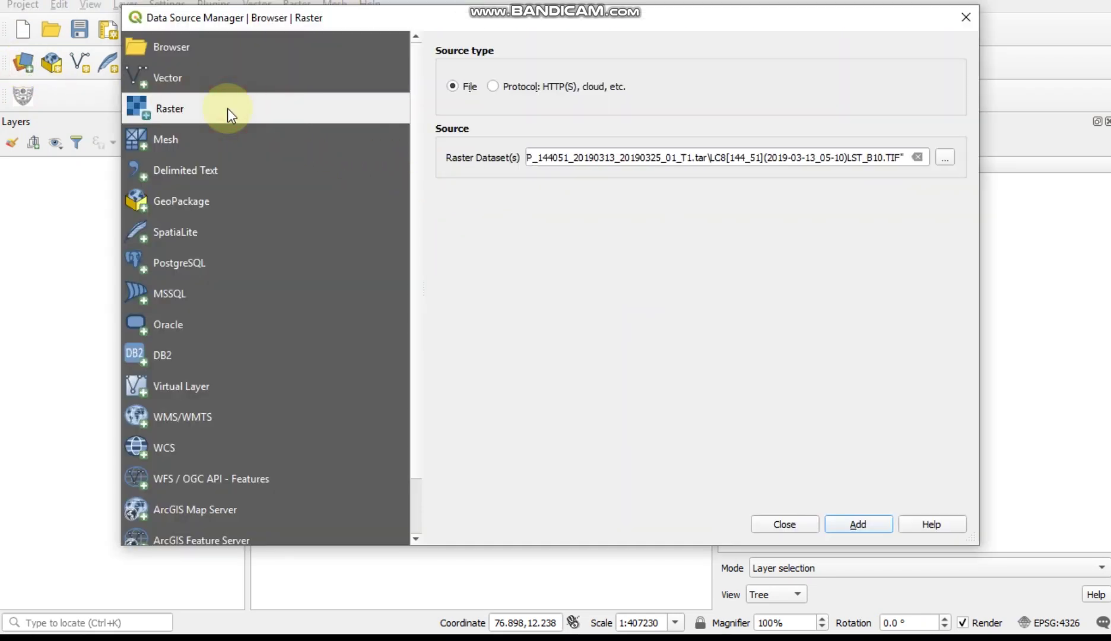
{"action": "left_click", "coordinate": [951, 157]}
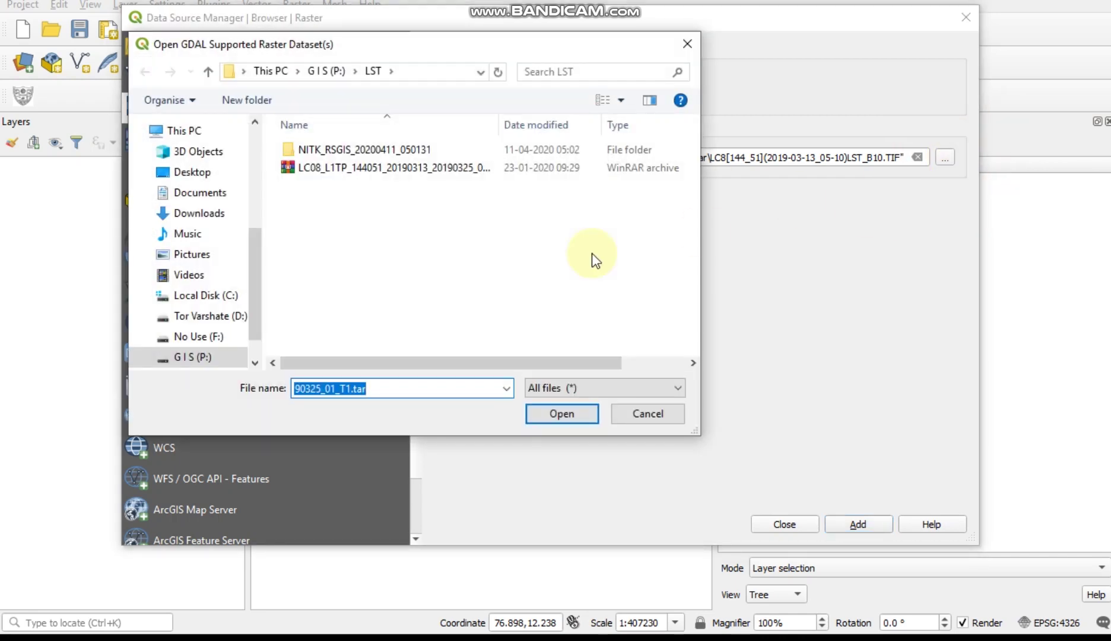
{"action": "double_click", "coordinate": [334, 150]}
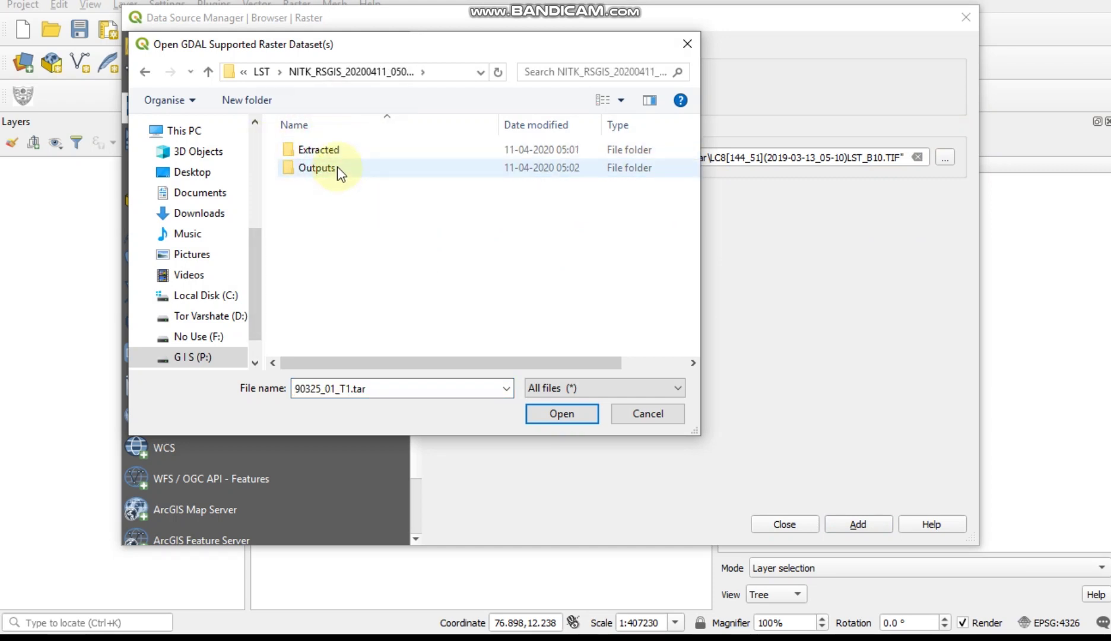
{"action": "double_click", "coordinate": [337, 166]}
{"action": "double_click", "coordinate": [341, 149]}
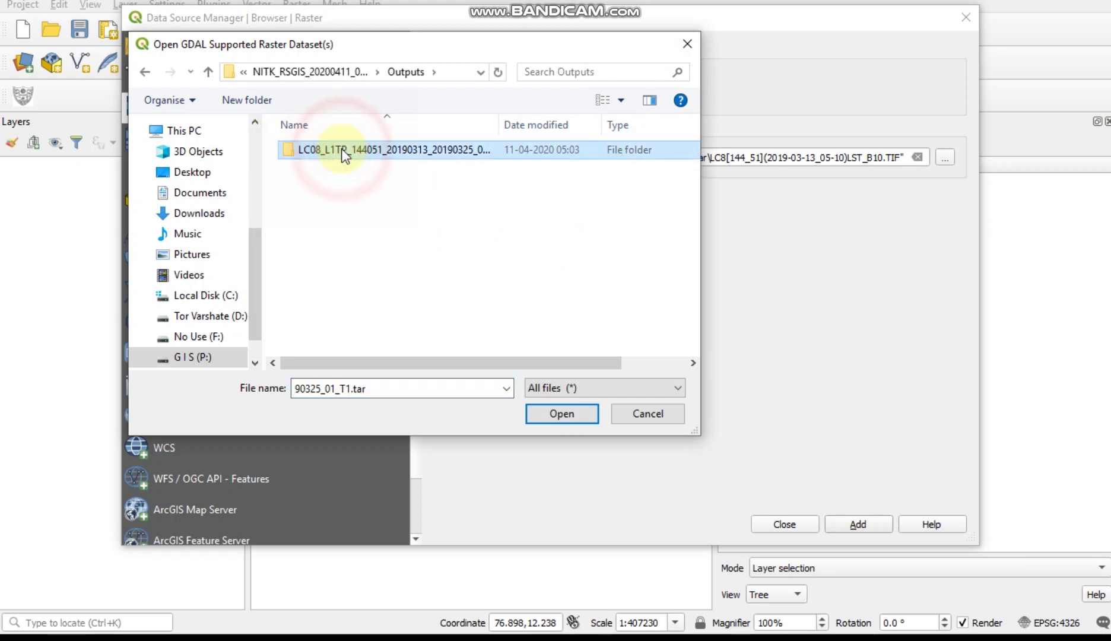
{"action": "left_click", "coordinate": [338, 270]}
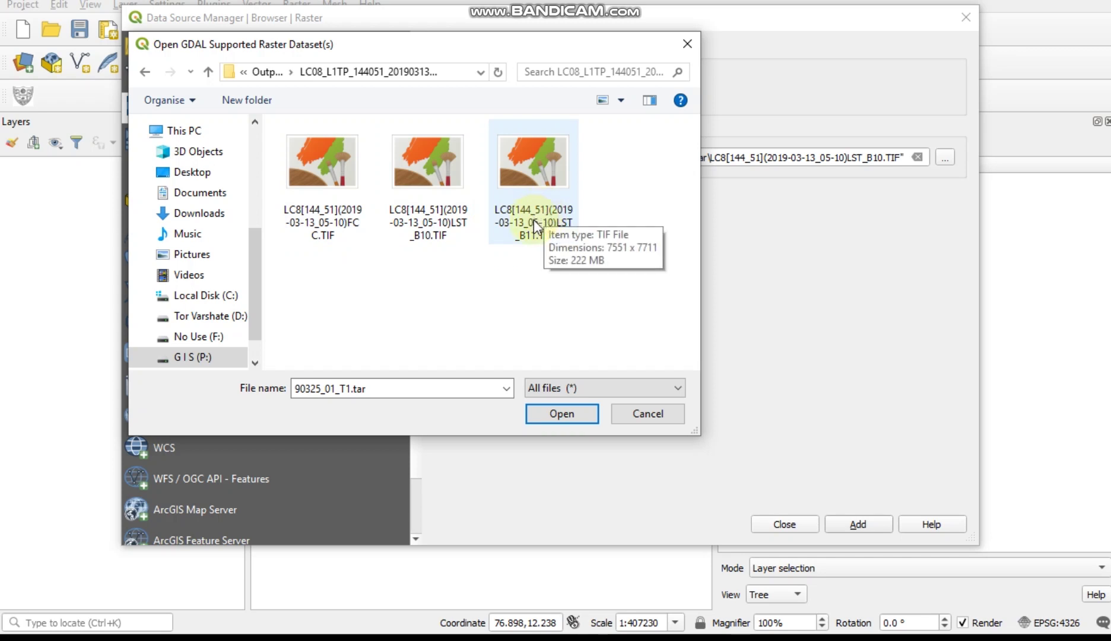
{"action": "left_click_drag", "start_coordinate": [467, 275], "coordinate": [296, 174]}
{"action": "left_click", "coordinate": [560, 413]}
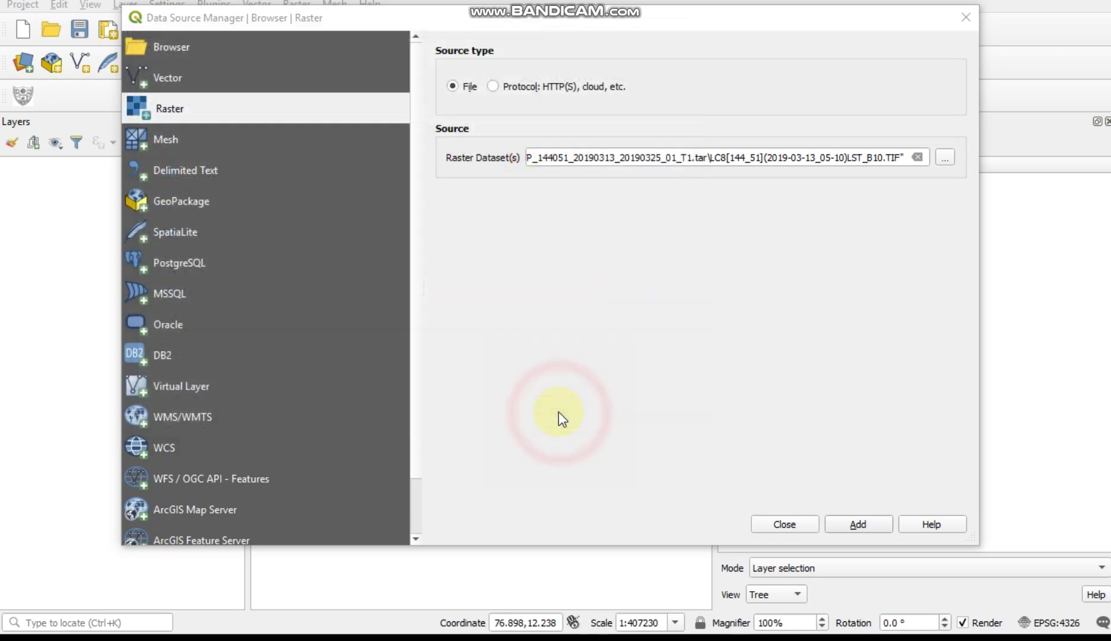
{"action": "left_click", "coordinate": [847, 524]}
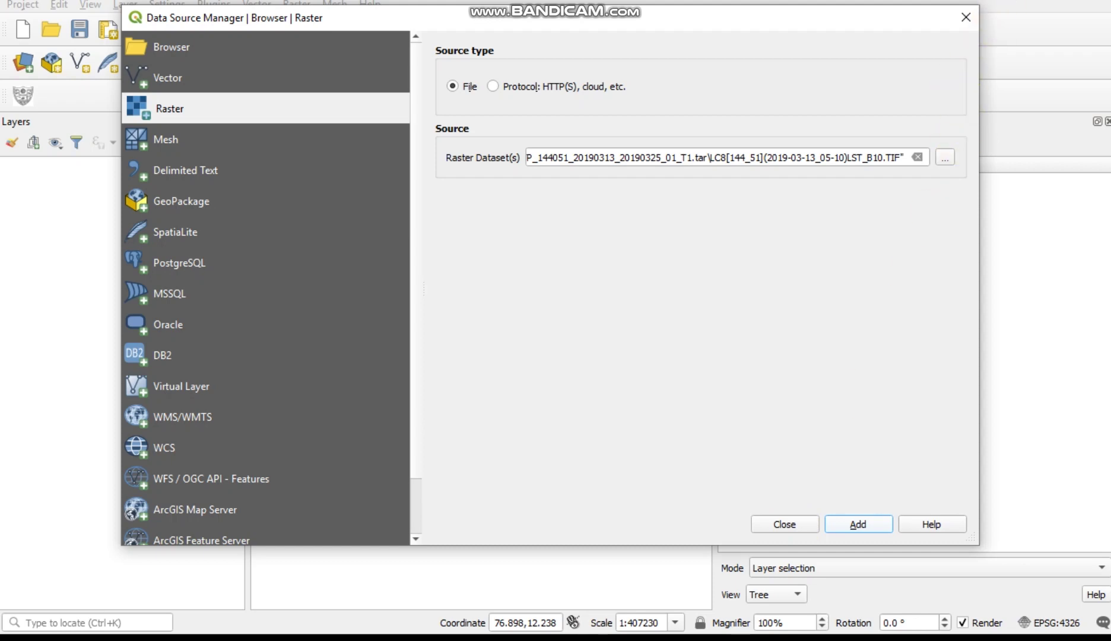
{"action": "left_click", "coordinate": [763, 527]}
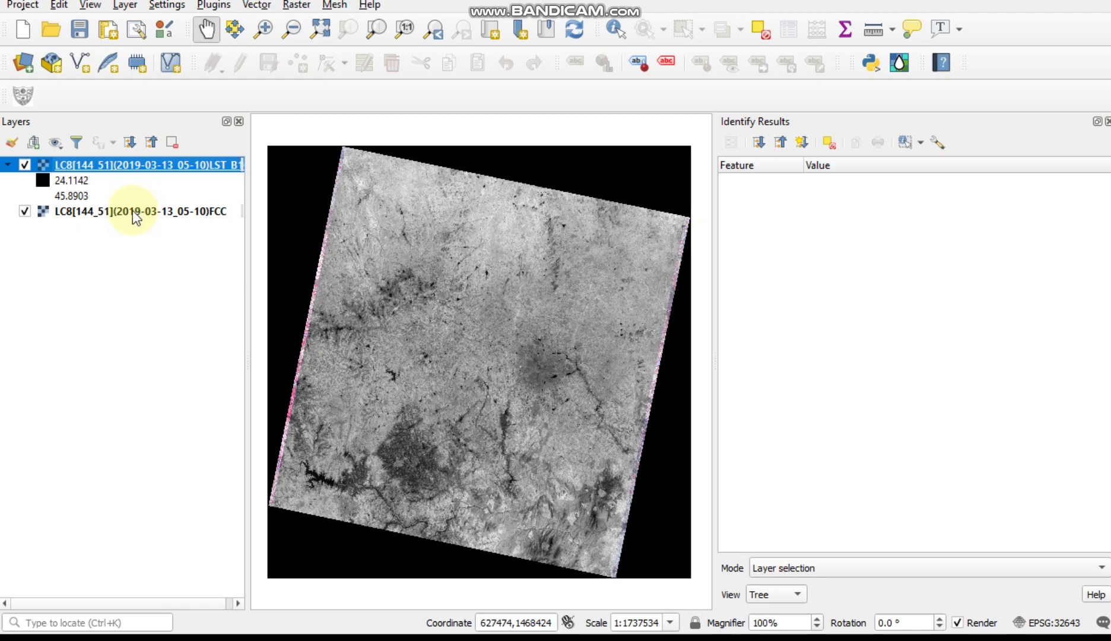
Move the FCC layer above LST_B10 and toggle its visibility off and on.
{"action": "left_click", "coordinate": [132, 210]}
{"action": "left_click_drag", "start_coordinate": [131, 212], "coordinate": [133, 162]}
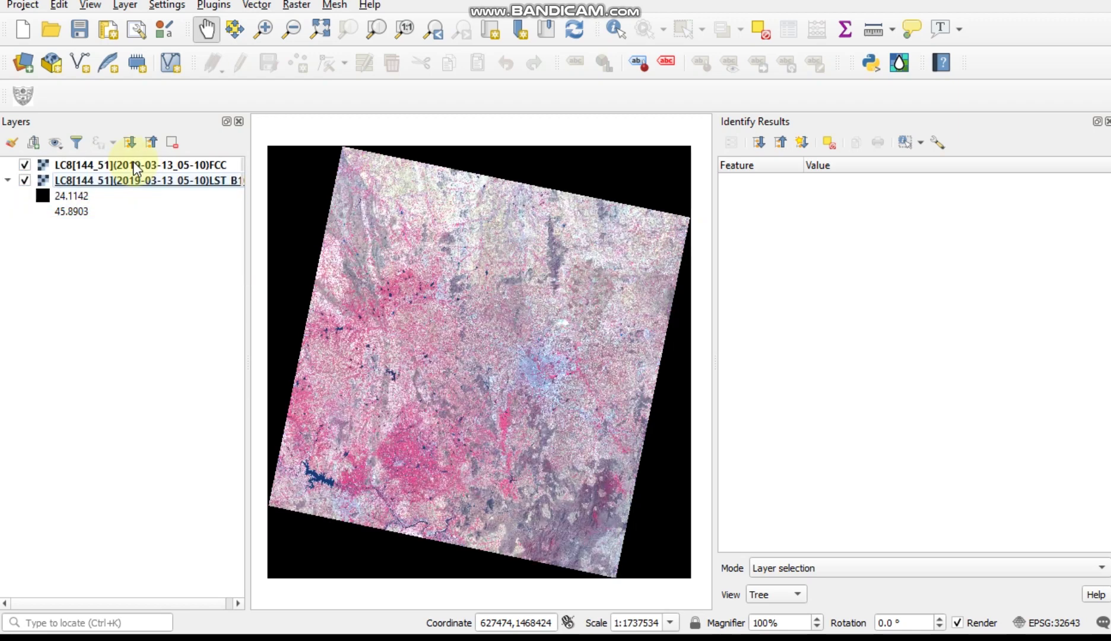
{"action": "left_click", "coordinate": [25, 164]}
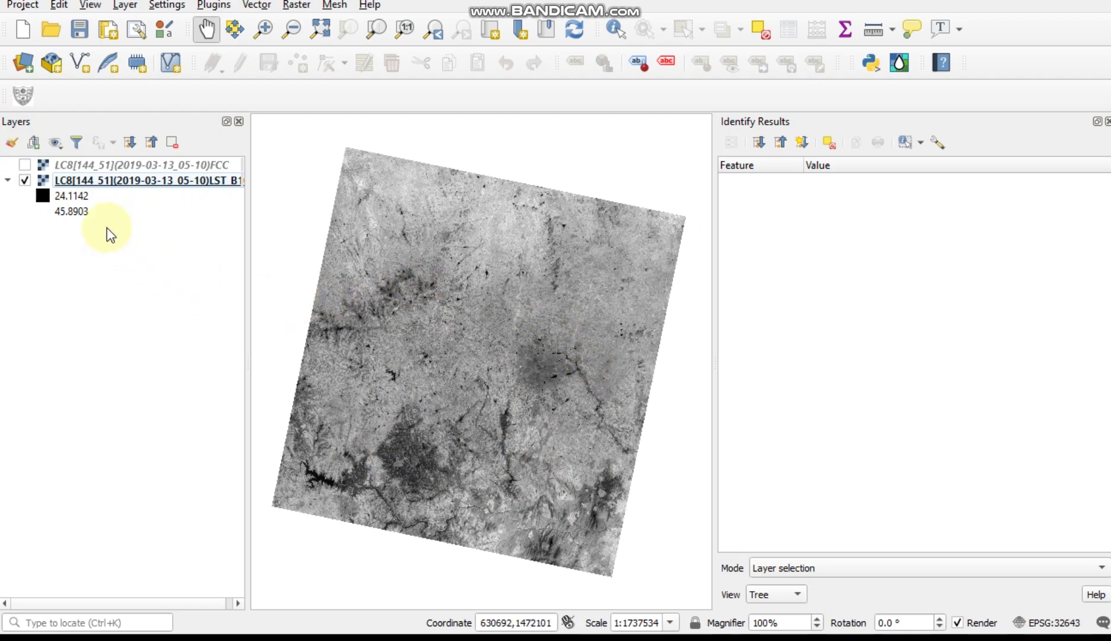
{"action": "left_click", "coordinate": [25, 165]}
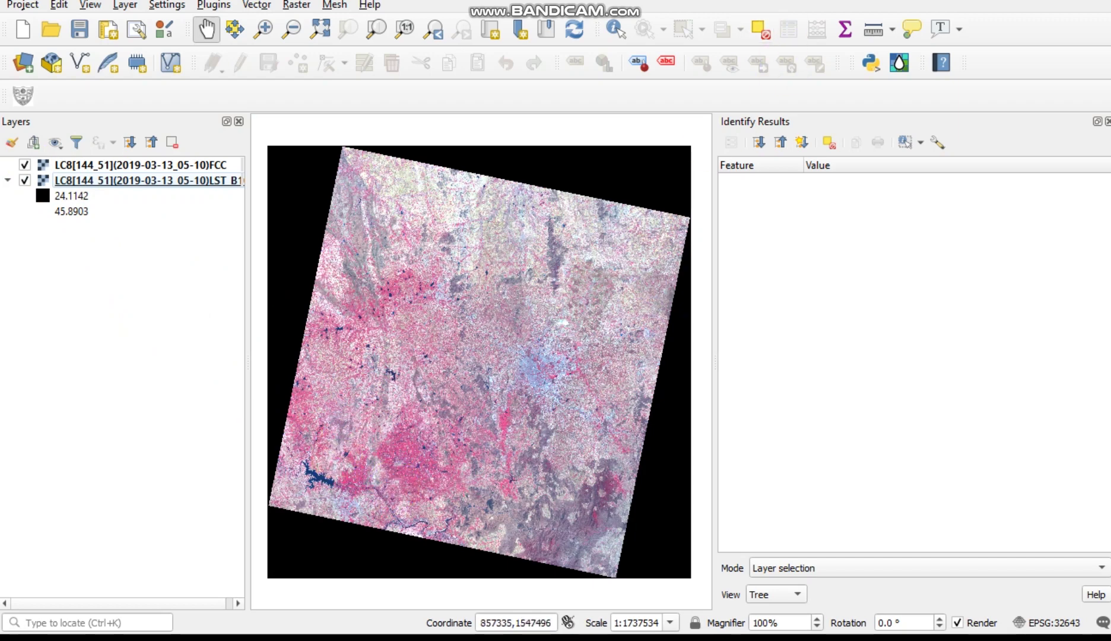
{"action": "left_click", "coordinate": [548, 289]}
{"action": "left_click", "coordinate": [450, 320]}
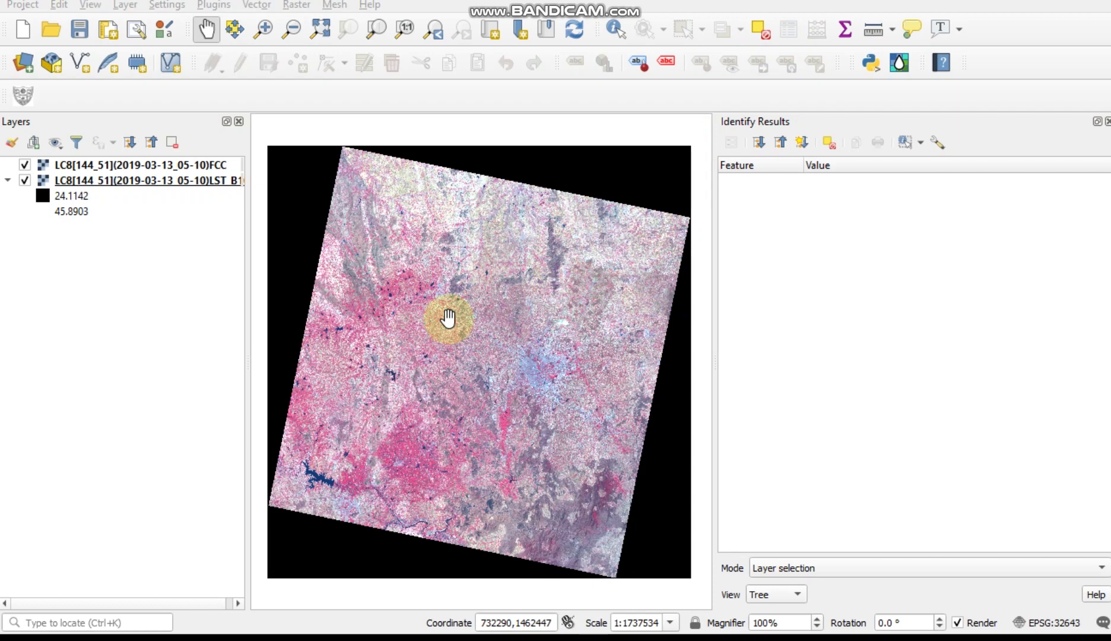
Zoom into the reservoir and identify the LST_B10 temperature at its edge.
{"action": "left_click", "coordinate": [263, 29]}
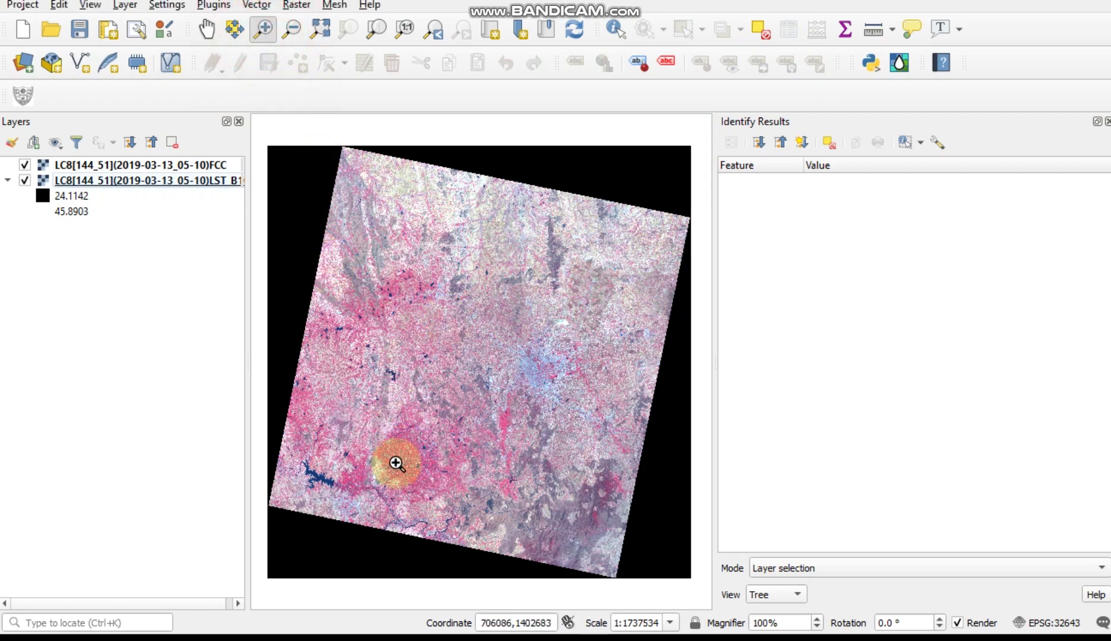
{"action": "left_click_drag", "start_coordinate": [312, 439], "coordinate": [386, 517]}
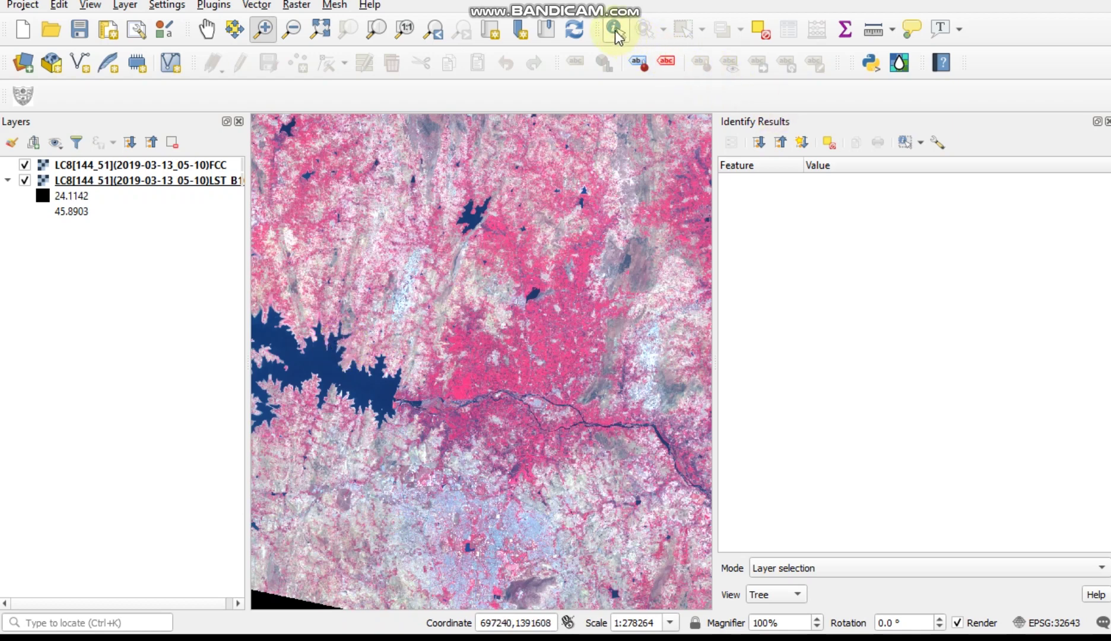
{"action": "left_click", "coordinate": [615, 29]}
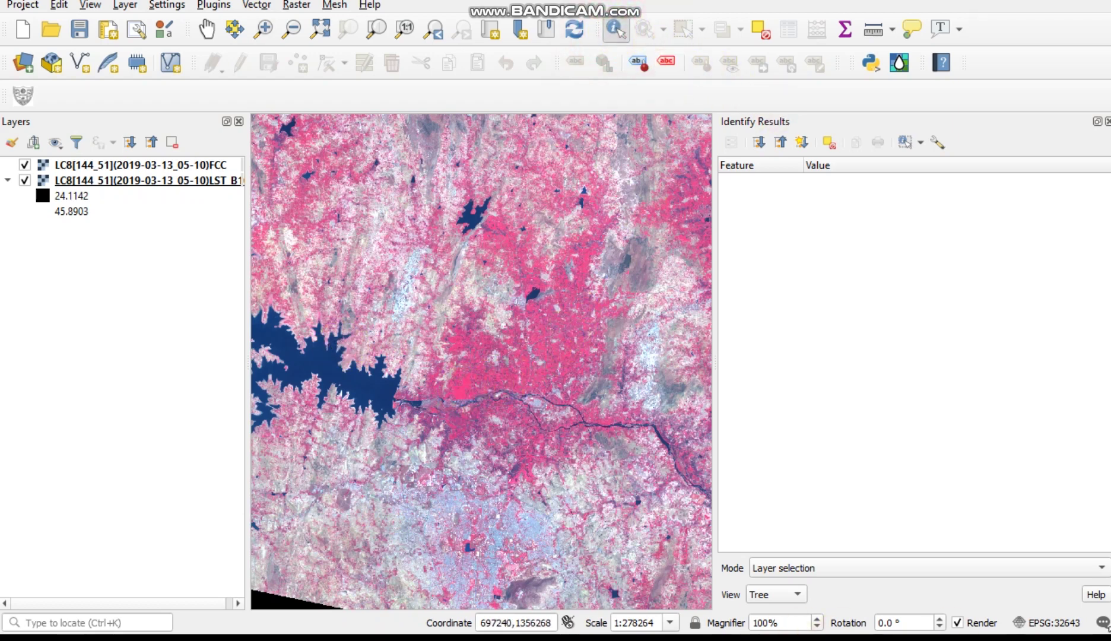
{"action": "left_click", "coordinate": [373, 387]}
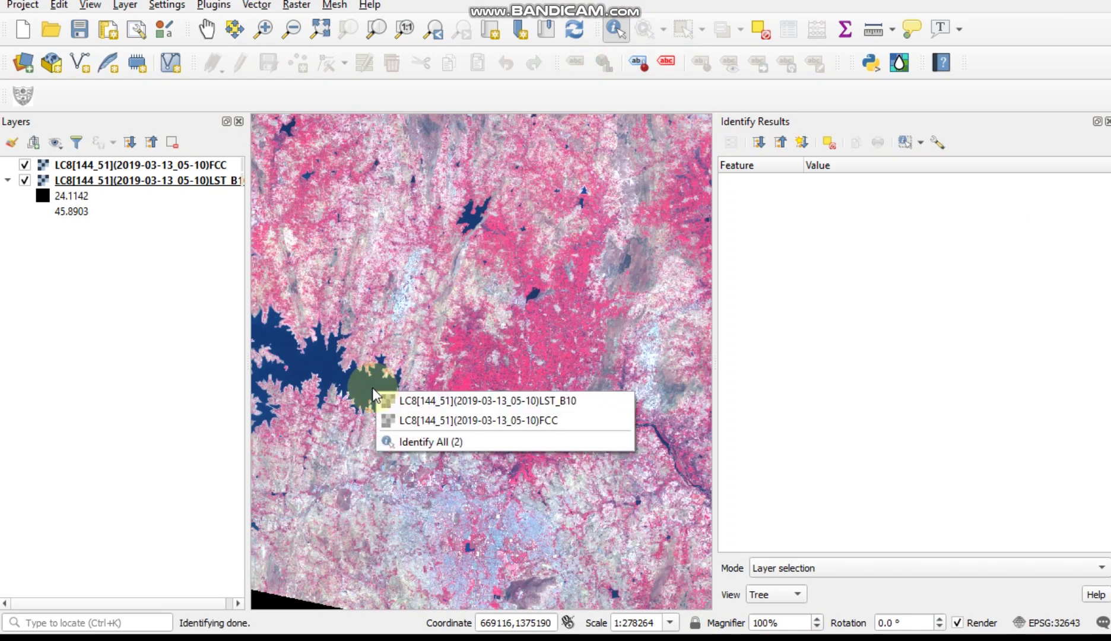
{"action": "left_click", "coordinate": [410, 419]}
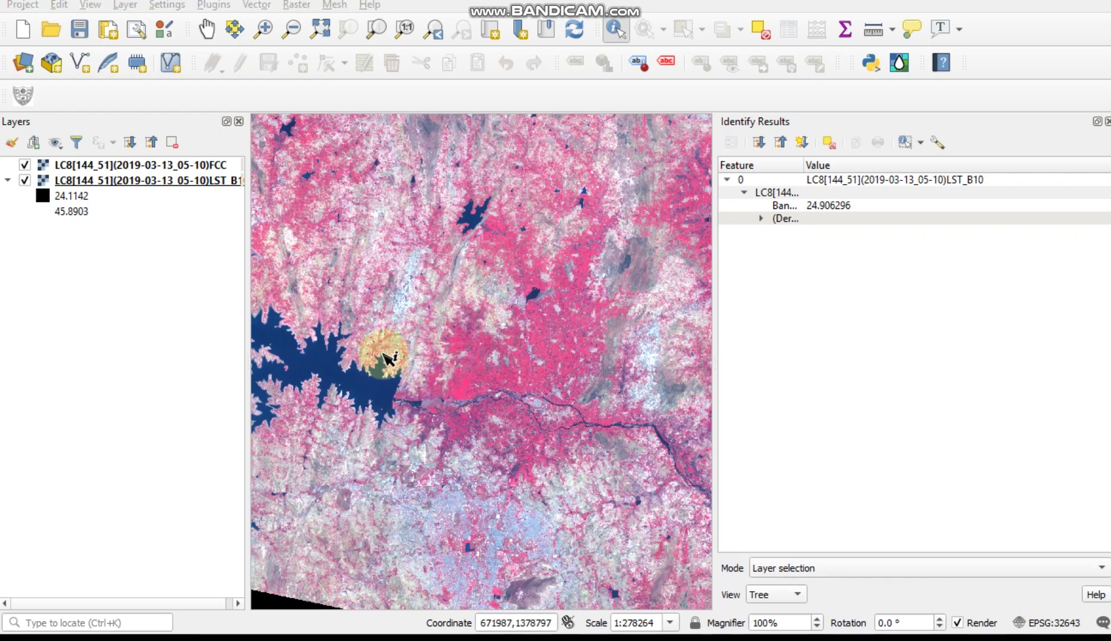
Identify LST_B10 temperatures at further points beside the reservoir, the last reading 27.057415.
{"action": "left_click", "coordinate": [326, 366]}
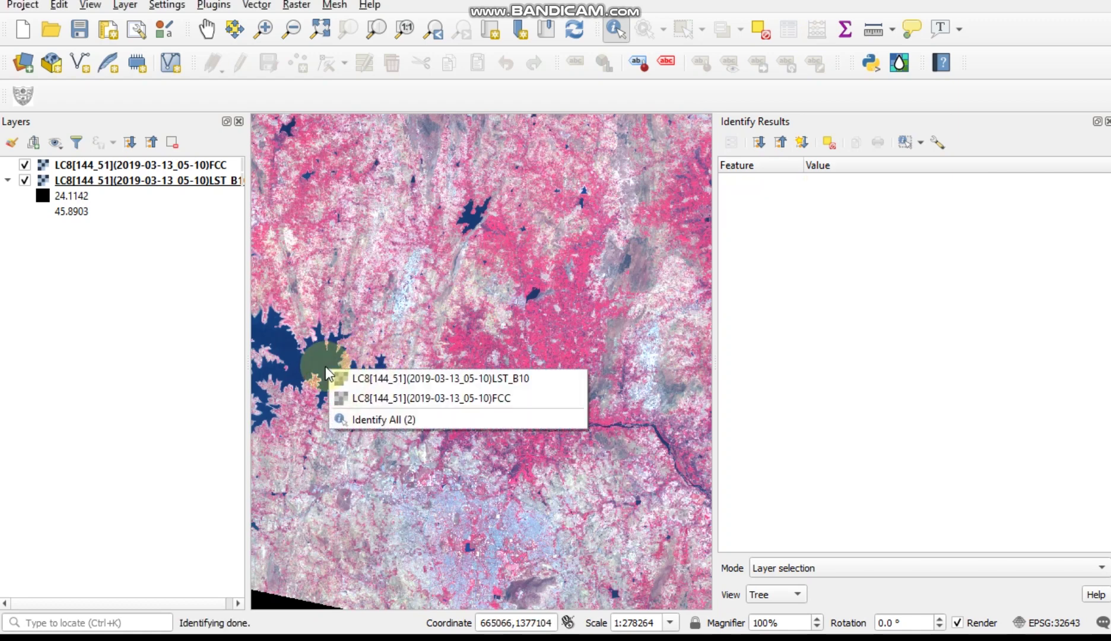
{"action": "left_click", "coordinate": [363, 378]}
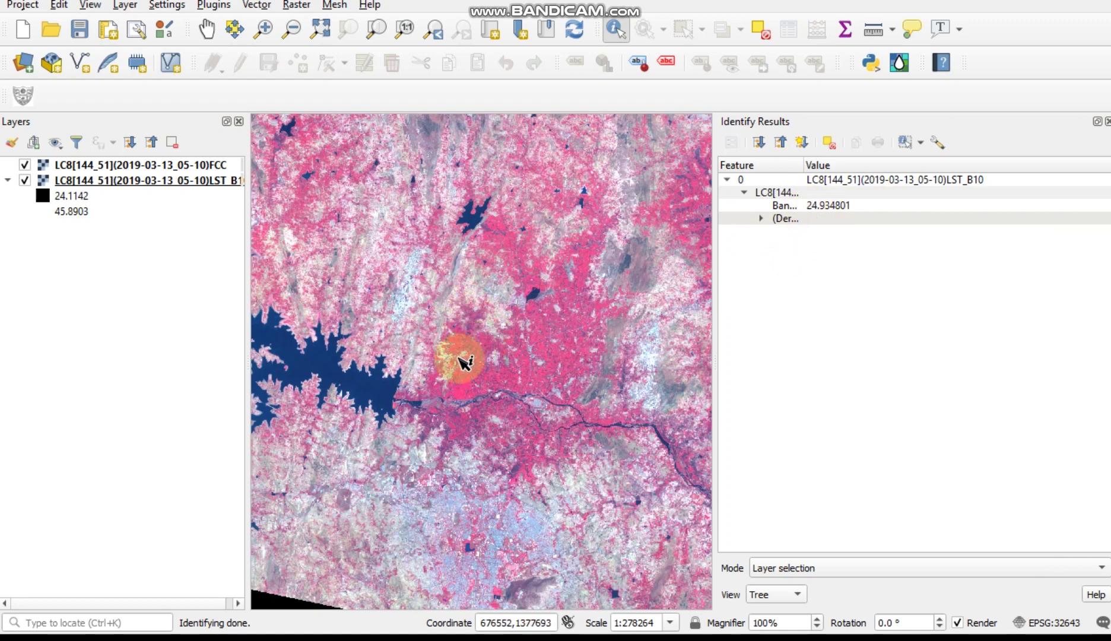
{"action": "left_click_drag", "start_coordinate": [597, 312], "coordinate": [508, 376]}
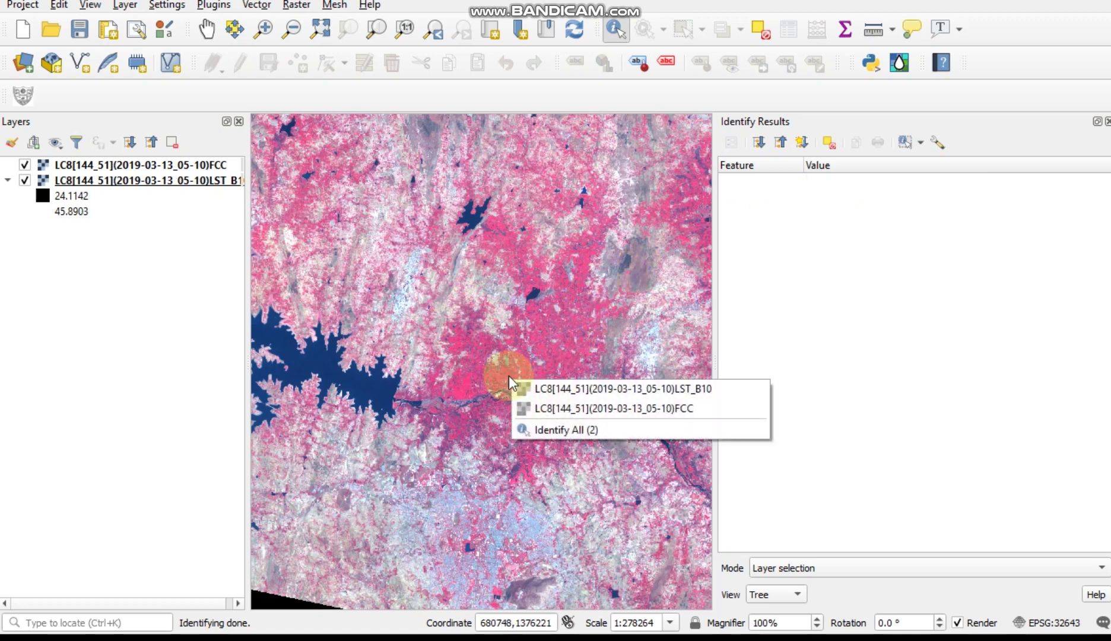
{"action": "left_click", "coordinate": [546, 387]}
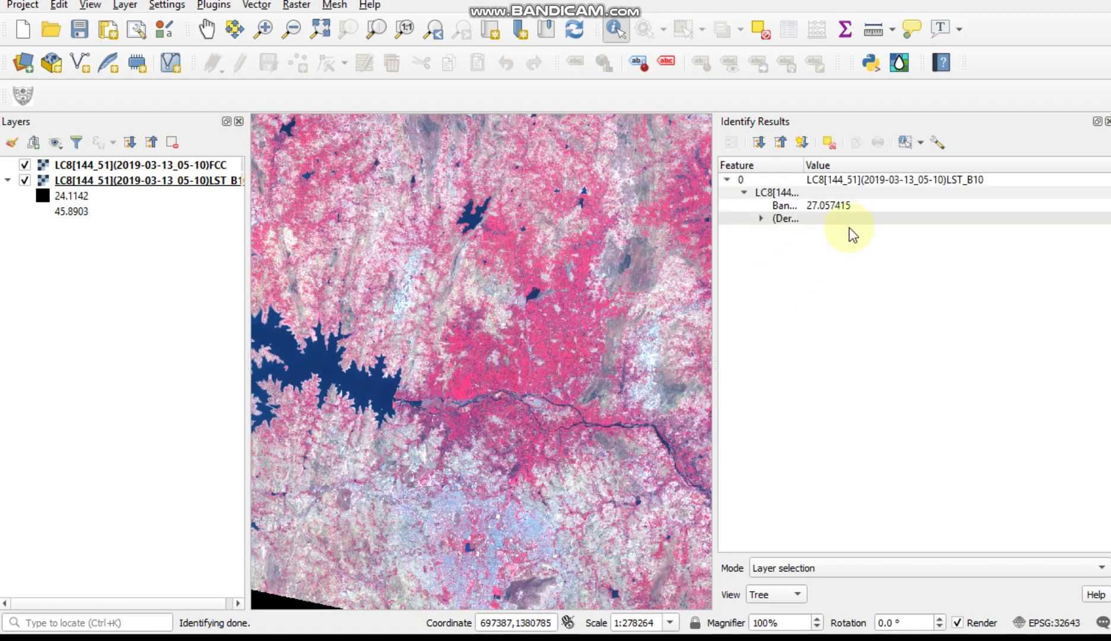